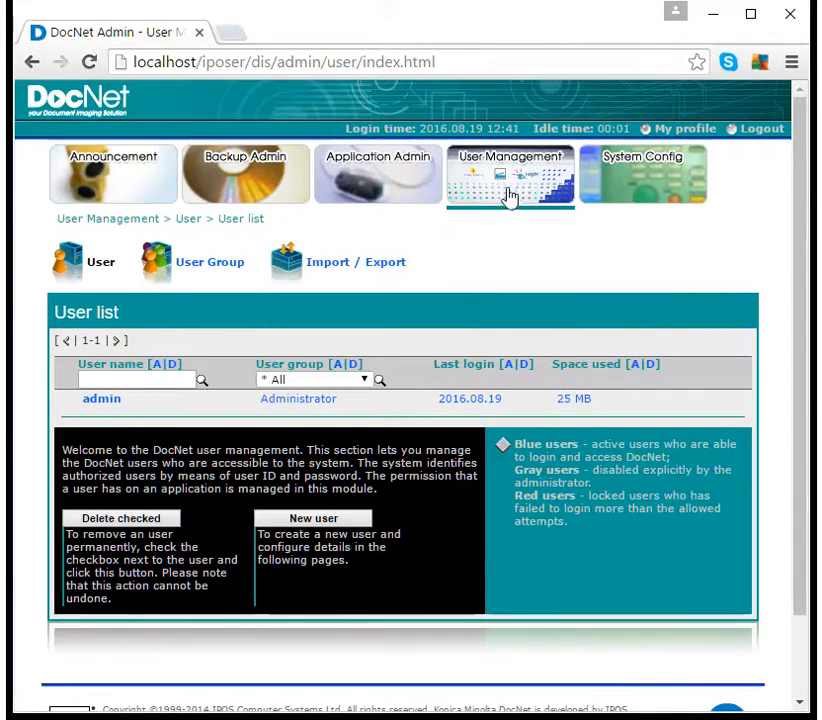
- Show the User Group list under User Management
left_click(234, 270)
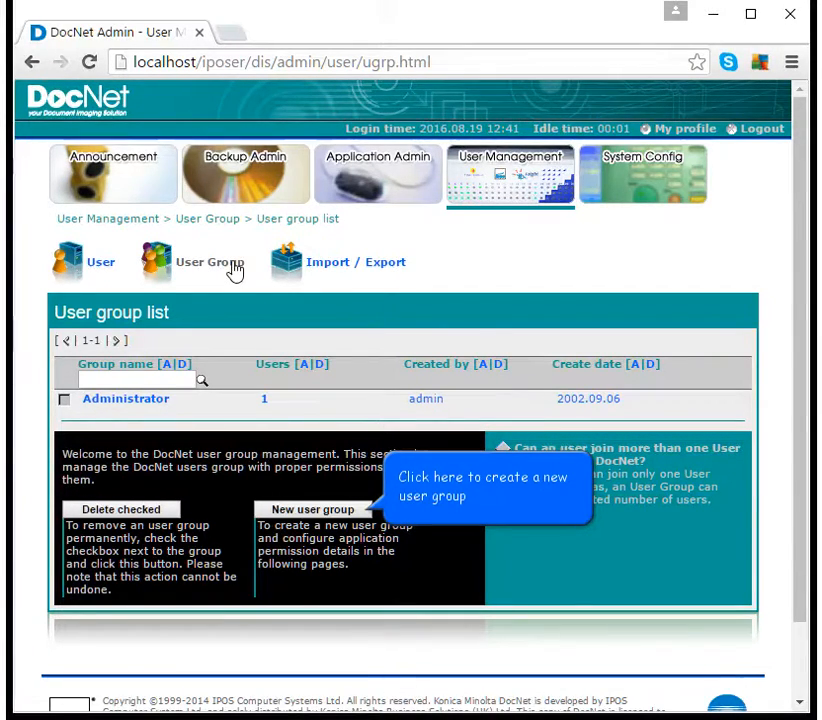
- Open the Create new user group form from the User group list
left_click(338, 512)
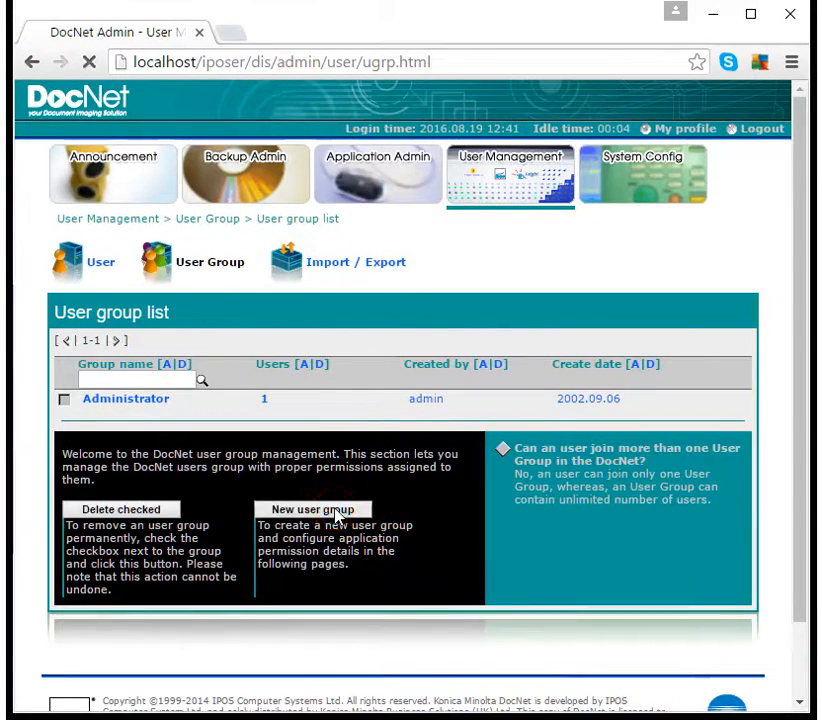
scroll(400, 400, "down", 1)
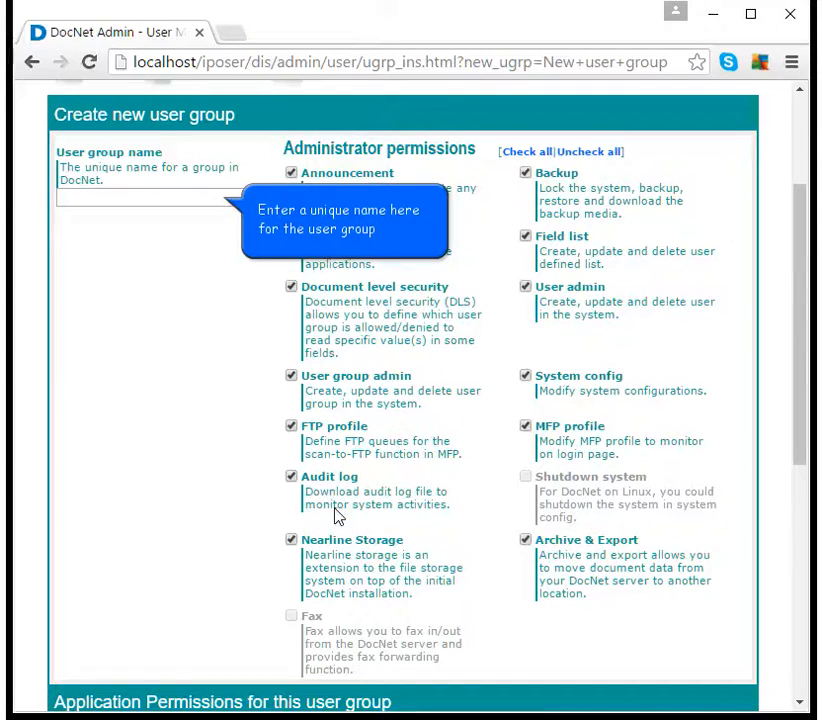
- Name the group ACCOUNT STAFF, clearing all admin permissions except Announcement and User admin
left_click(174, 195)
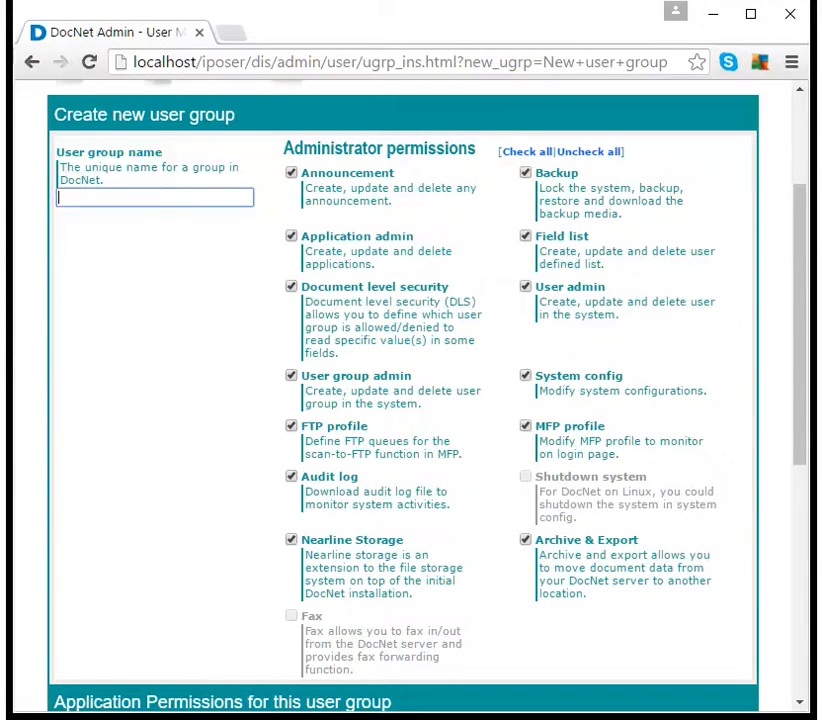
type("ACCOUNT STAFF")
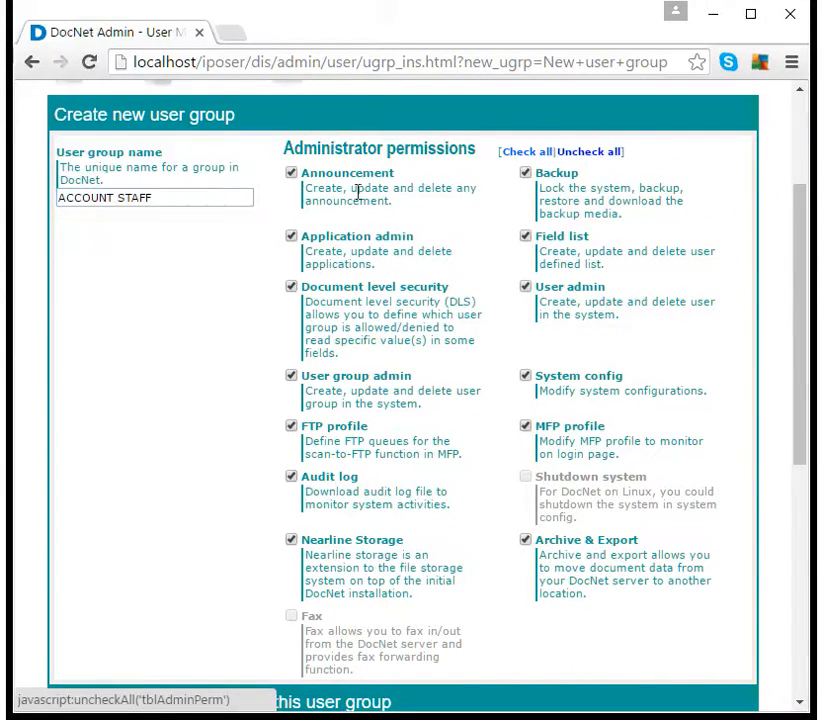
left_click(588, 152)
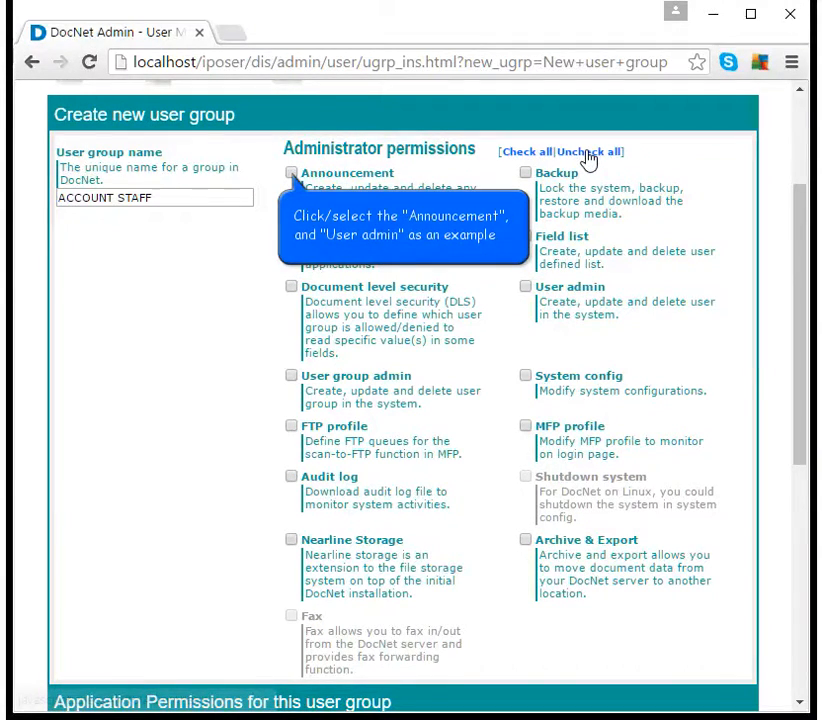
left_click(291, 173)
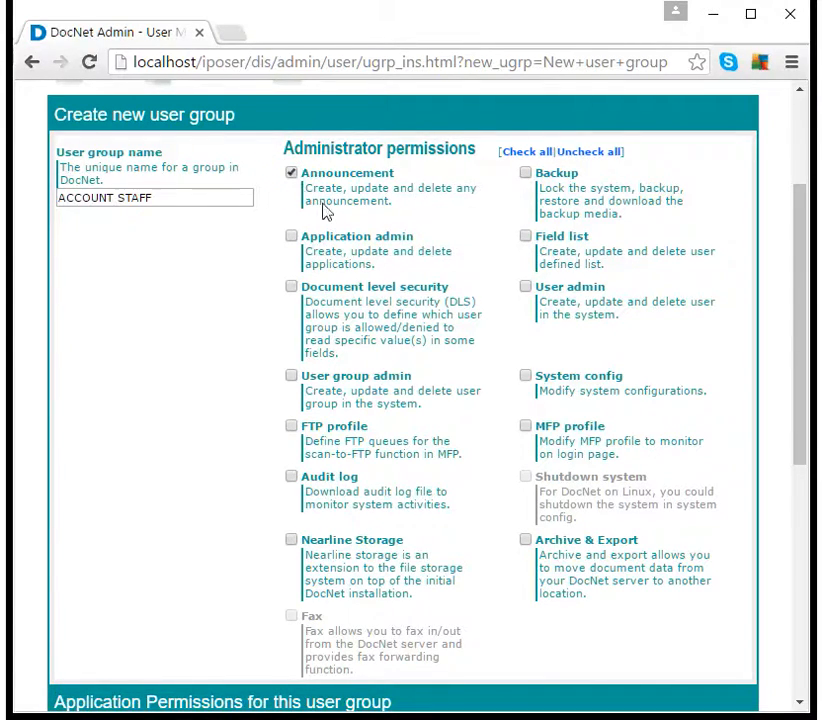
left_click(525, 287)
scroll(525, 290, "down", 2)
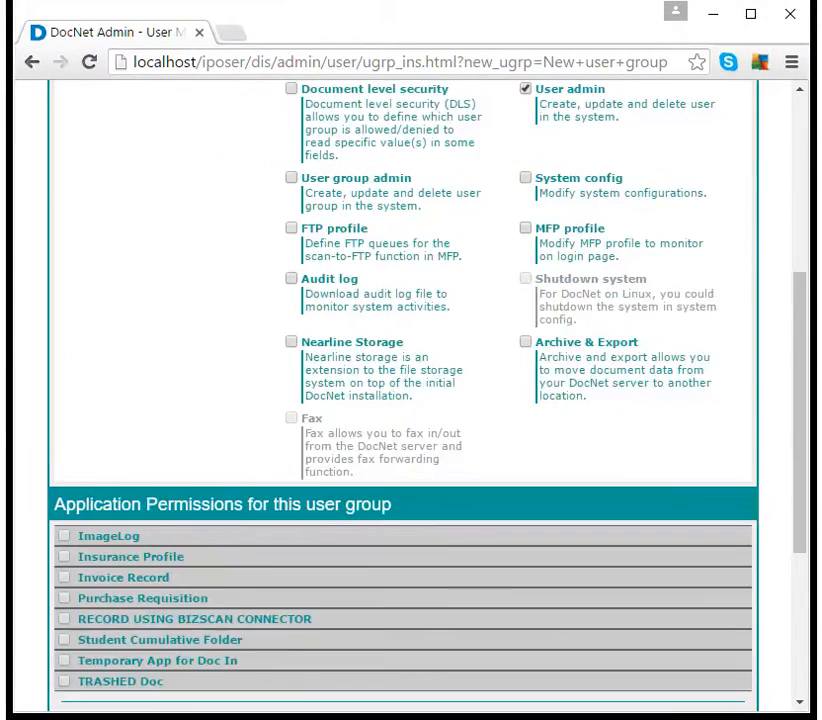
scroll(528, 297, "down", 3)
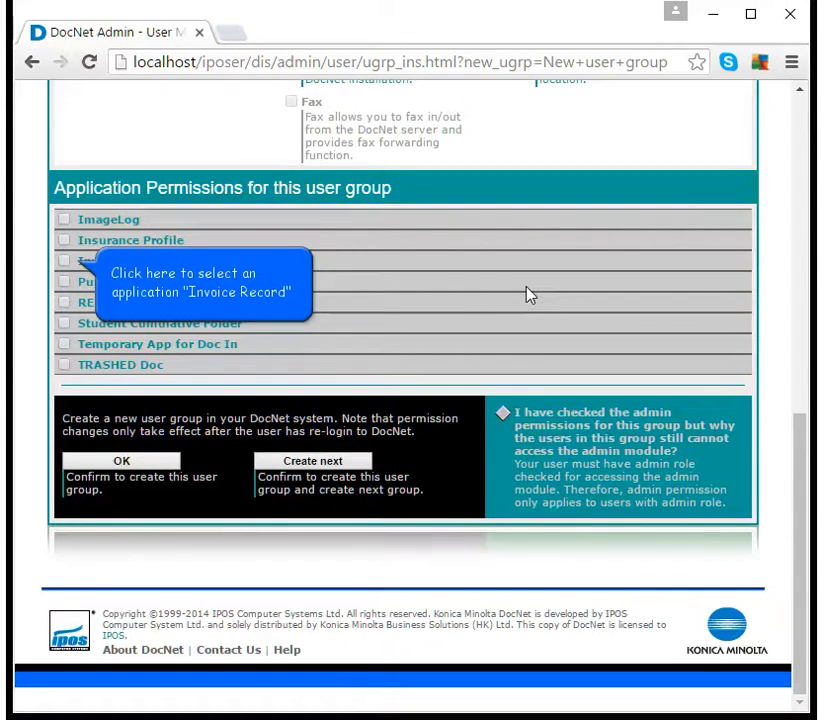
- Grant Invoice Record access with Retrieve, Print, Email and Save hit list as CSV
left_click(64, 261)
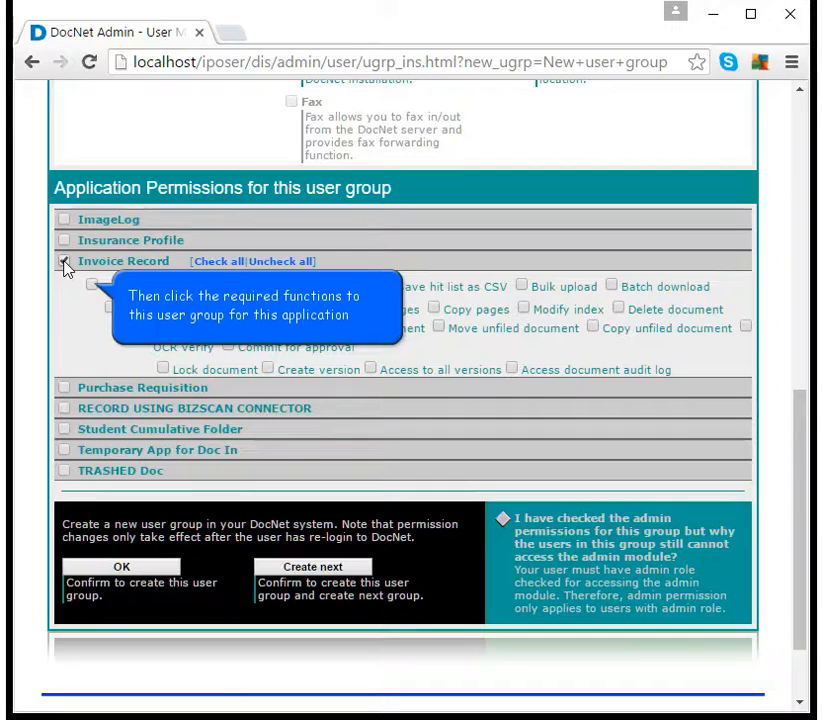
left_click(92, 287)
left_click(162, 287)
left_click(212, 287)
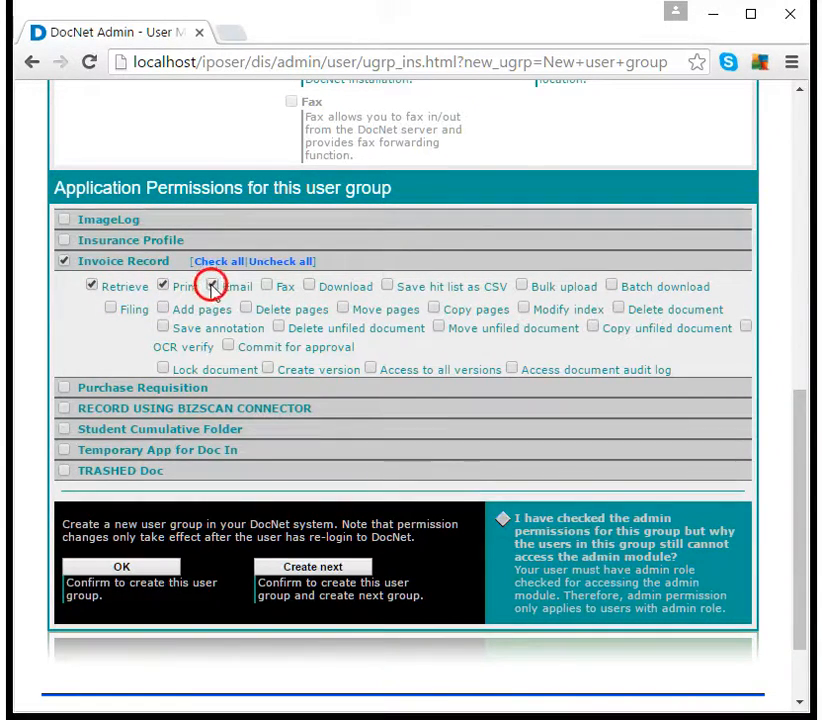
left_click(388, 287)
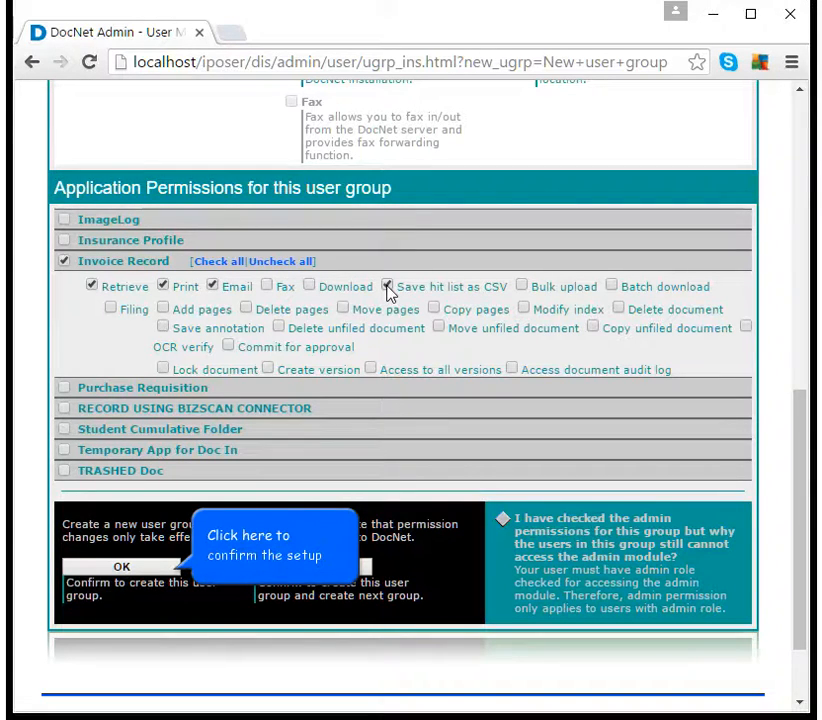
- Save the ACCOUNT STAFF group and switch to the User list
left_click(147, 566)
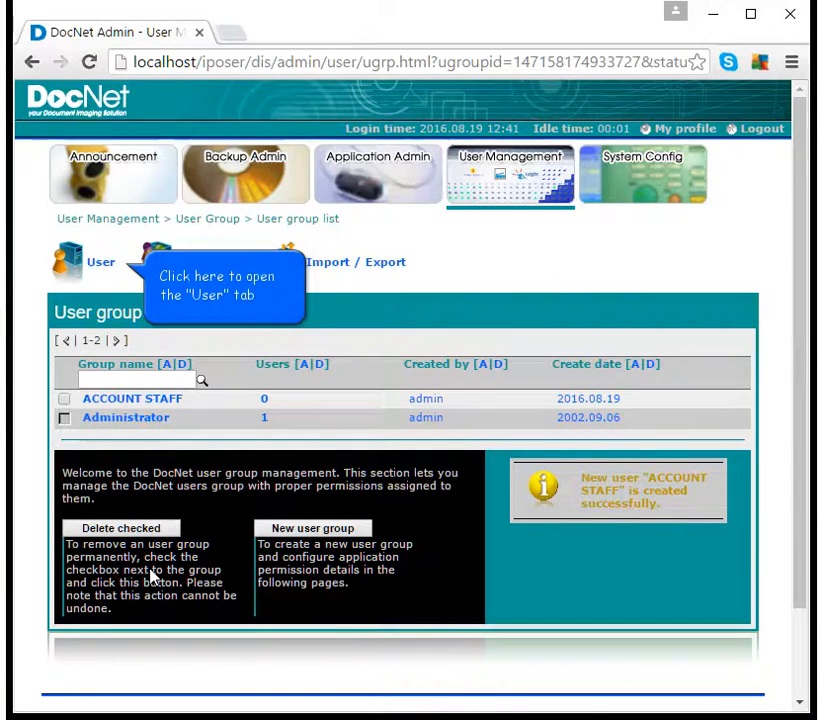
left_click(120, 286)
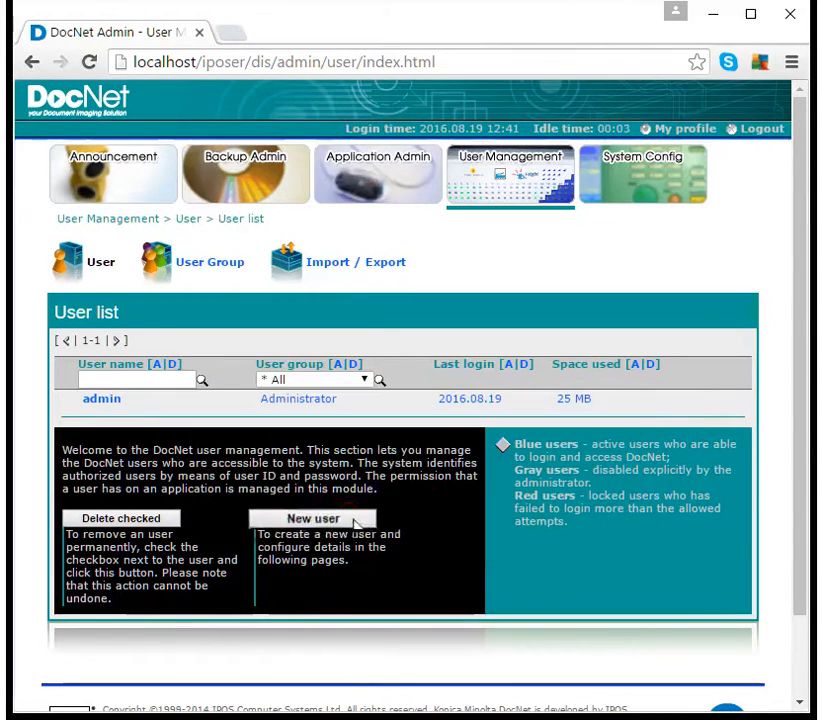
- Start a new user and enter its login name from the autofill suggestion
left_click(353, 518)
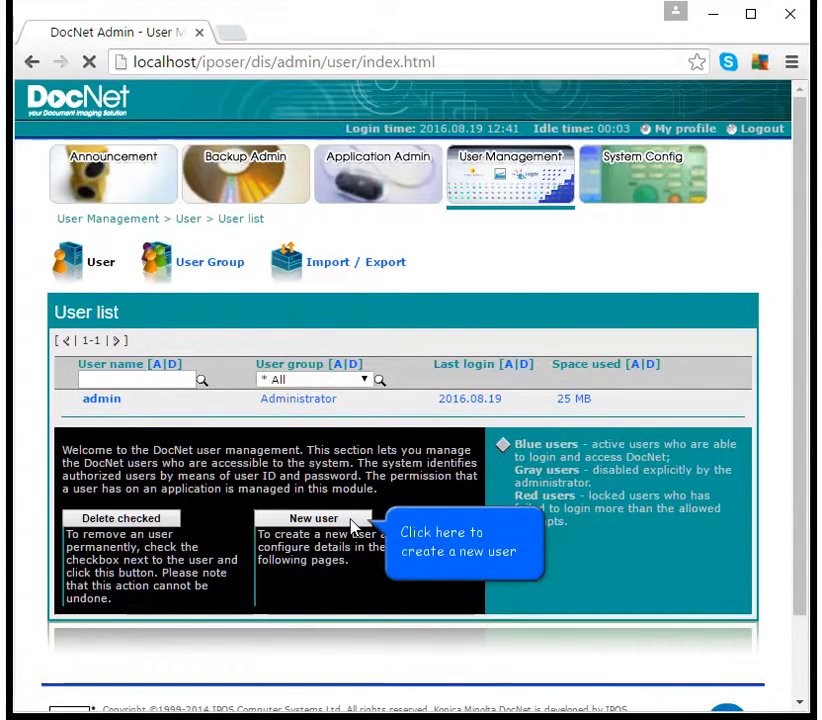
scroll(353, 527, "down", 3)
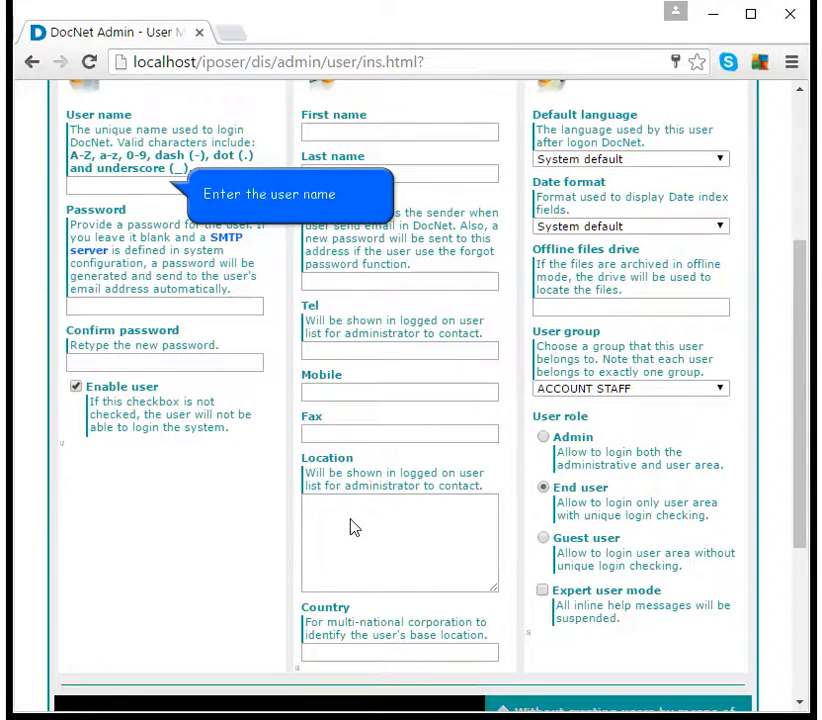
left_click(138, 184)
type("barbie")
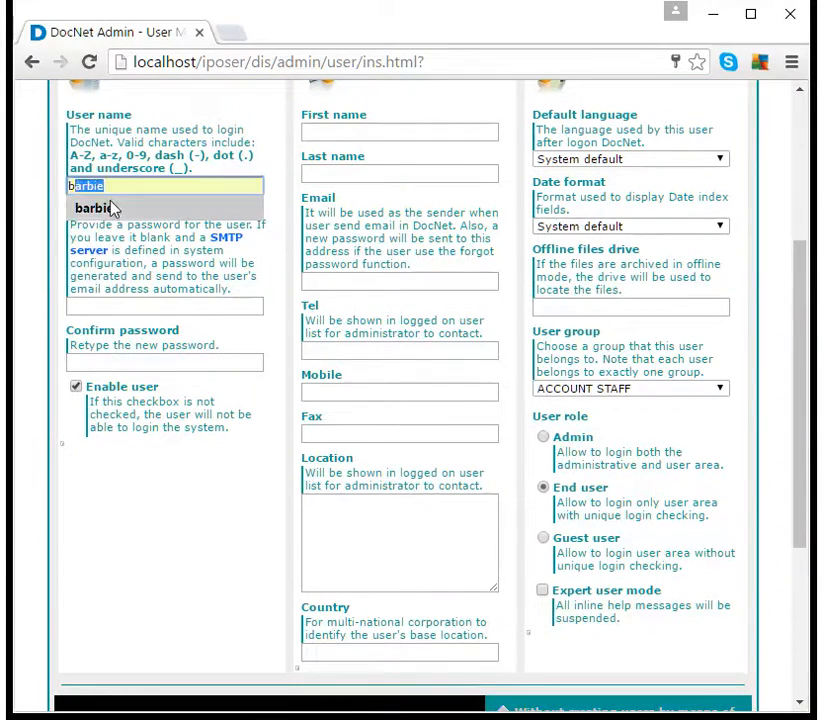
left_click(100, 208)
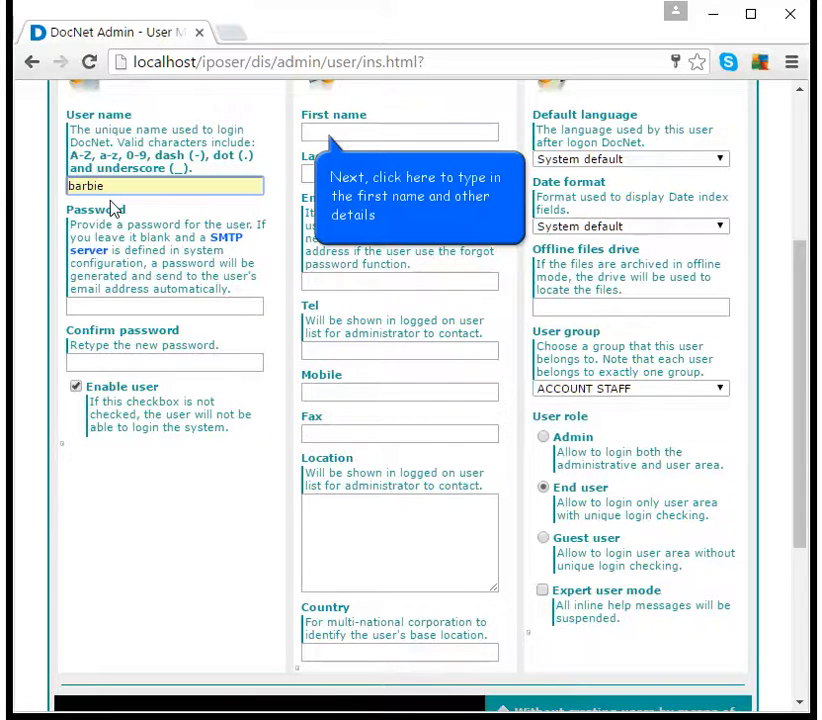
- Fill in the user's first name, last name, e-mail and telephone from autofill suggestions
left_click(330, 132)
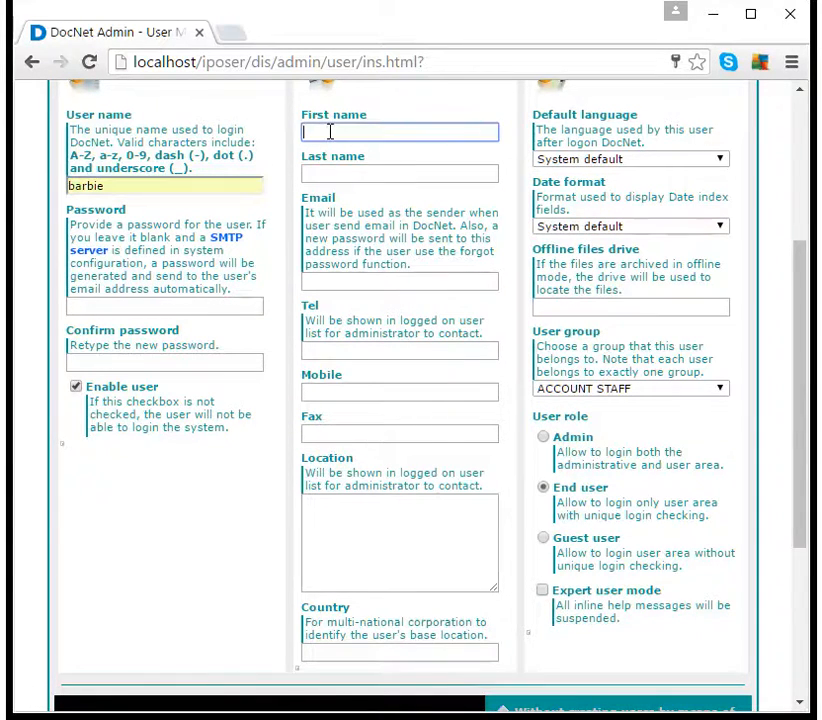
type("B")
left_click(330, 154)
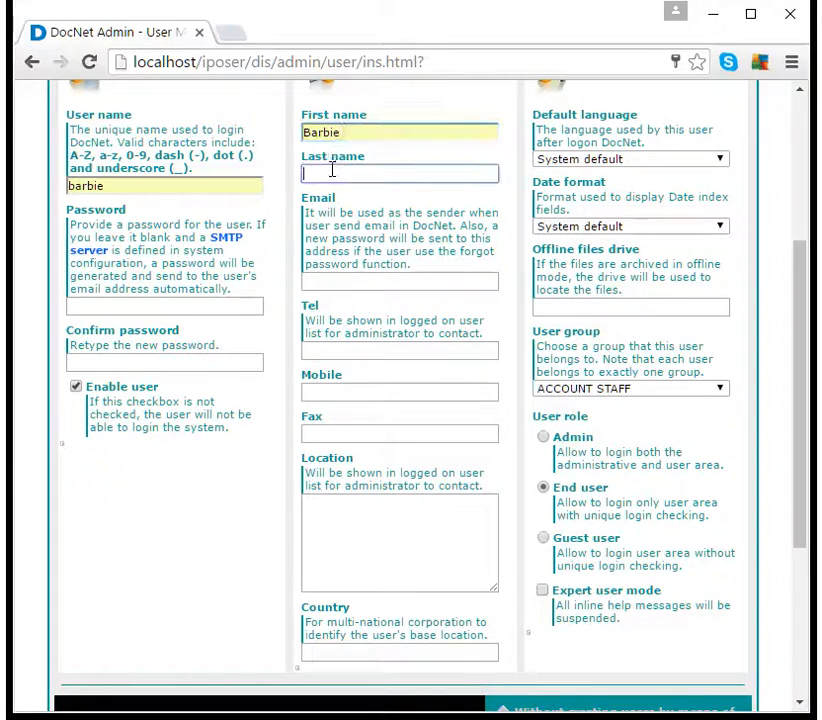
left_click(332, 170)
left_click(325, 196)
left_click(332, 281)
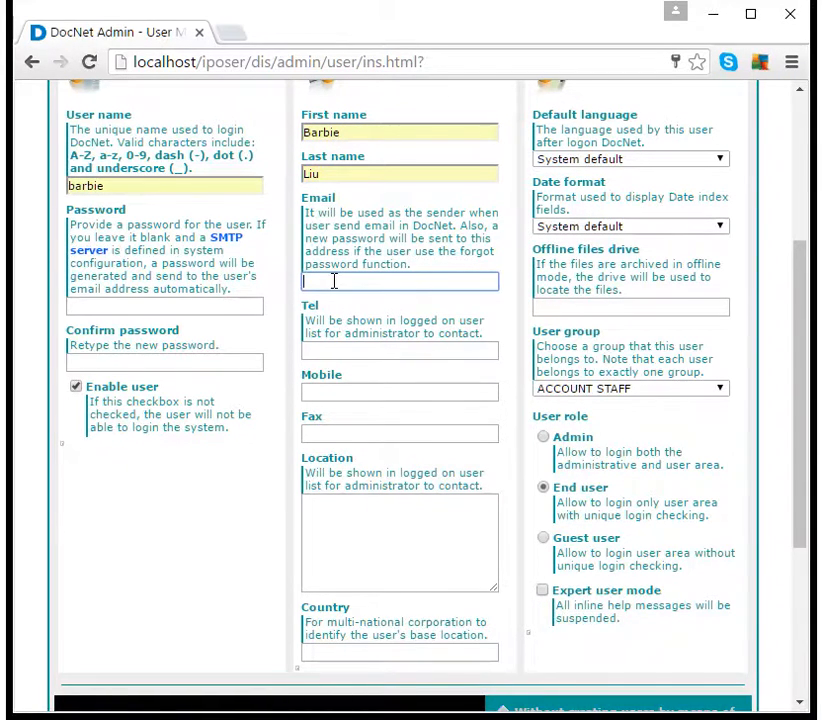
type("b")
left_click(339, 301)
left_click(323, 350)
type("232")
left_click(336, 374)
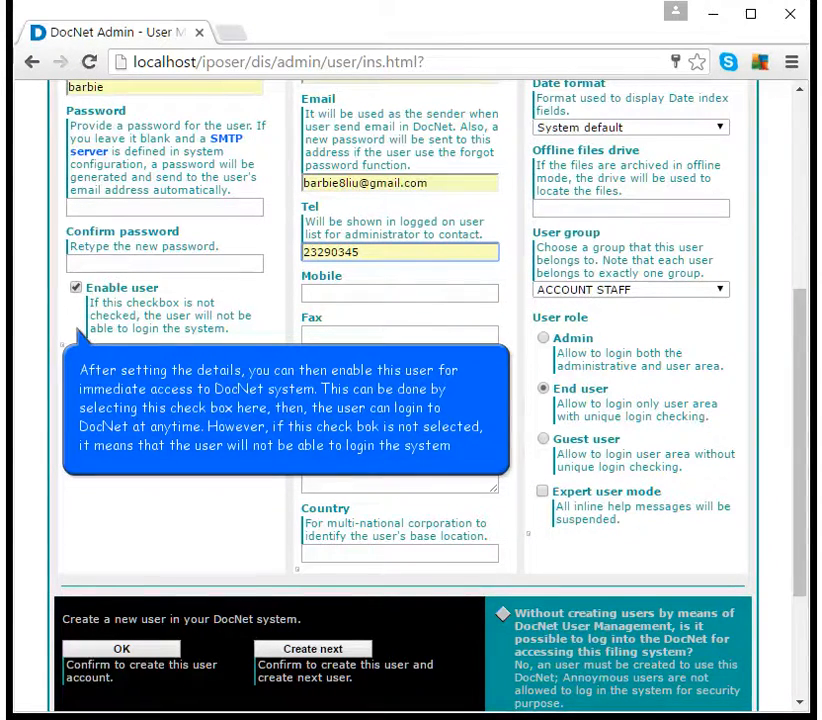
- Confirm the form to create the end user in ACCOUNT STAFF
scroll(336, 377, "down", 1)
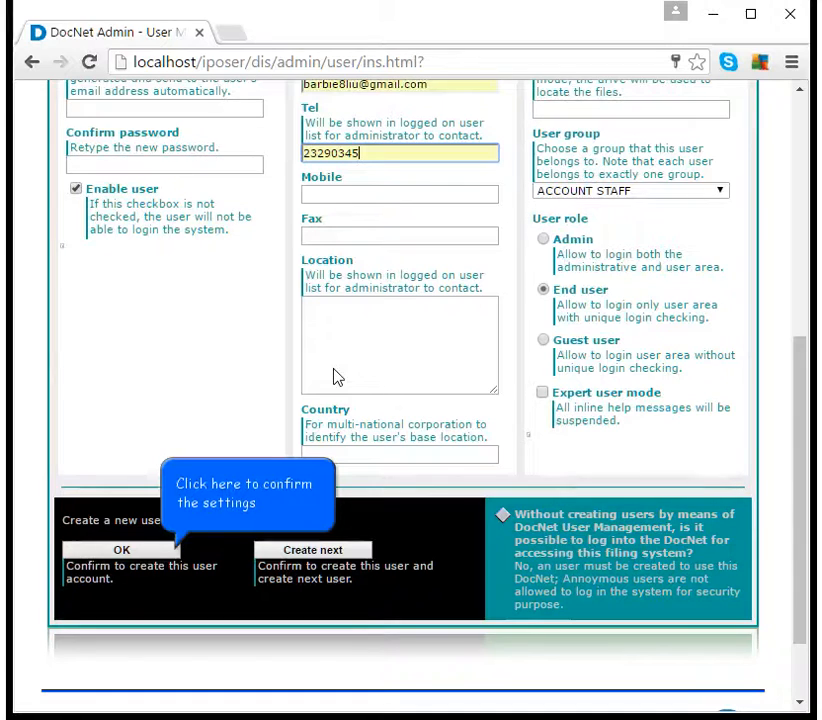
left_click(172, 553)
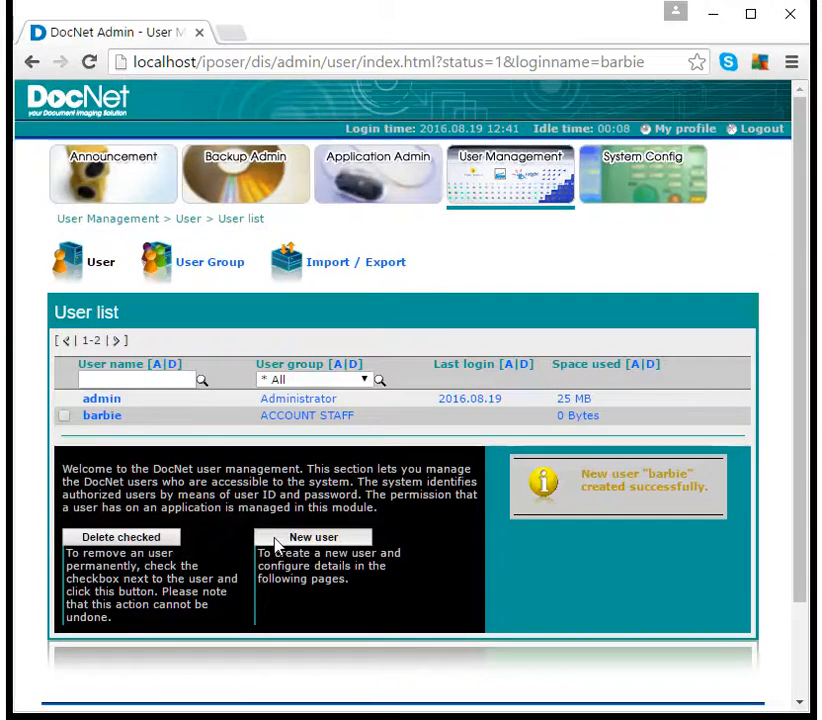
- Start another new user and type its login name
left_click(273, 541)
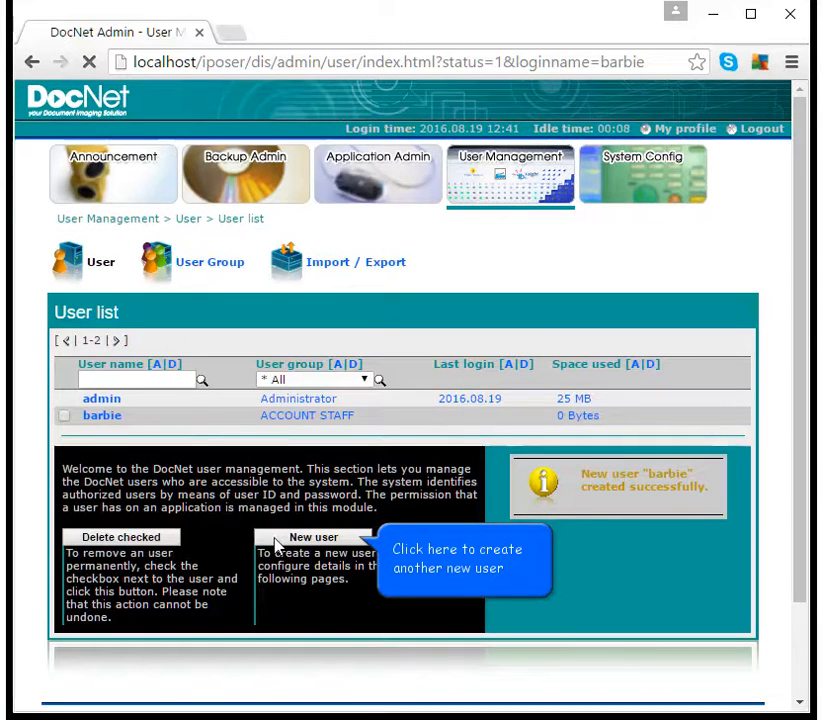
scroll(400, 400, "down", 3)
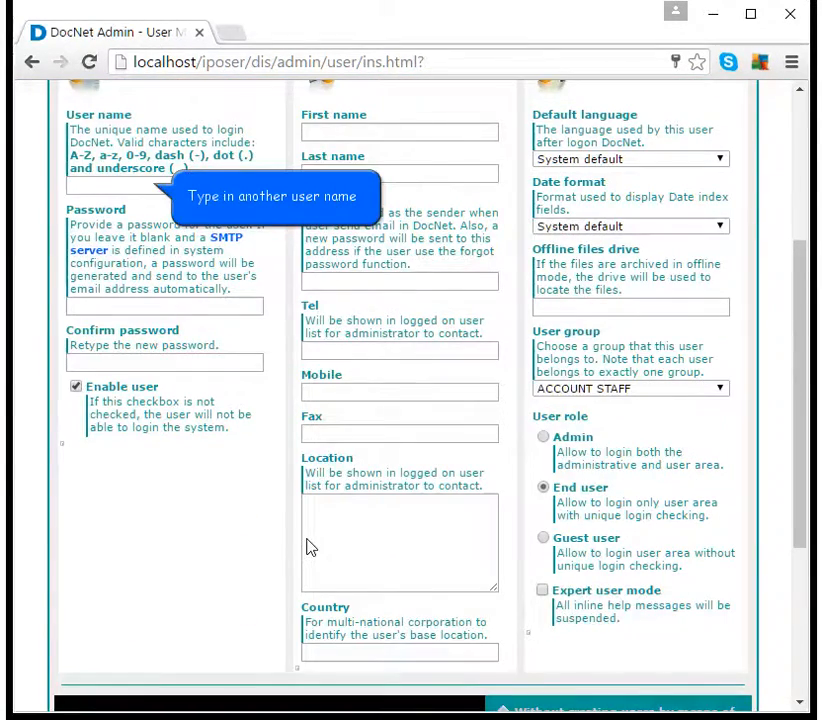
left_click(114, 184)
type("a")
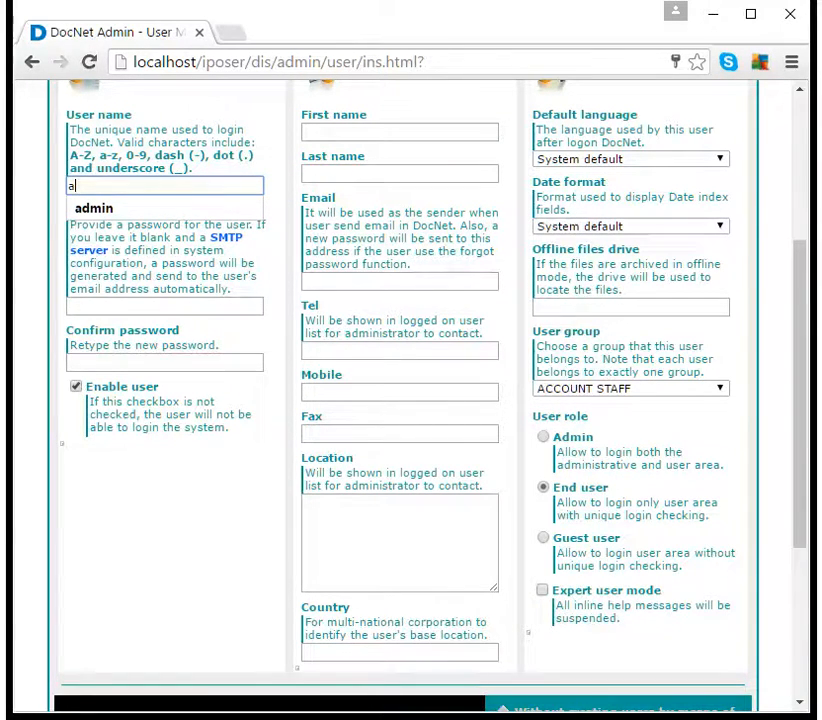
type("lex")
- Enter the user's first name, last name and e-mail, and pick the suggested telephone number
left_click(327, 132)
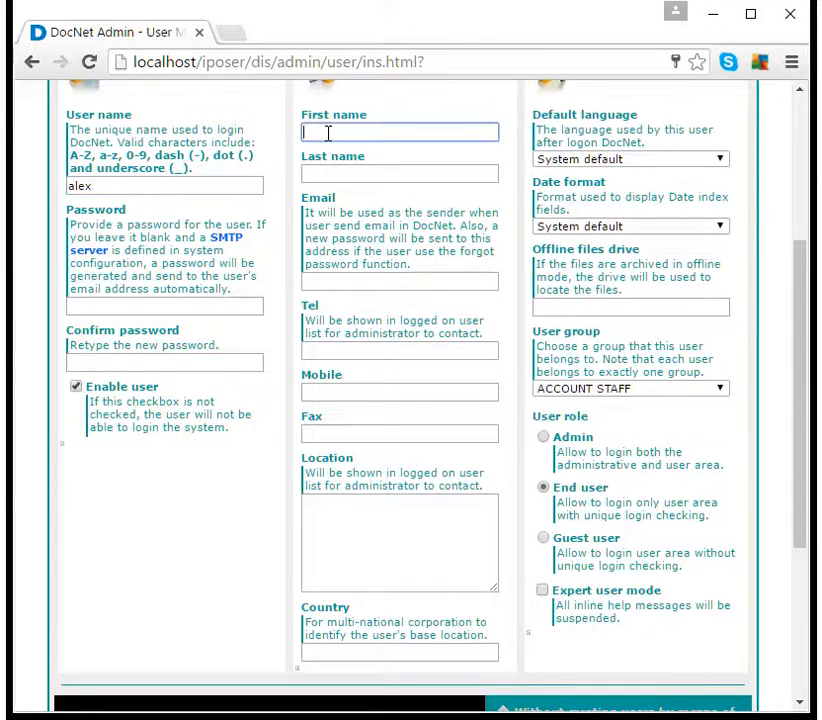
key("Tab")
key("Tab")
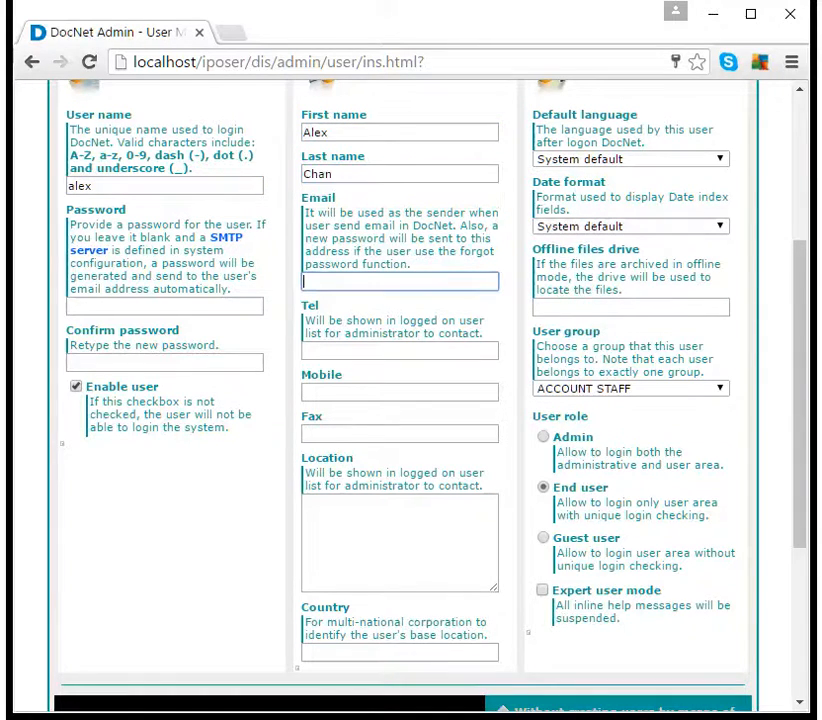
key("Tab")
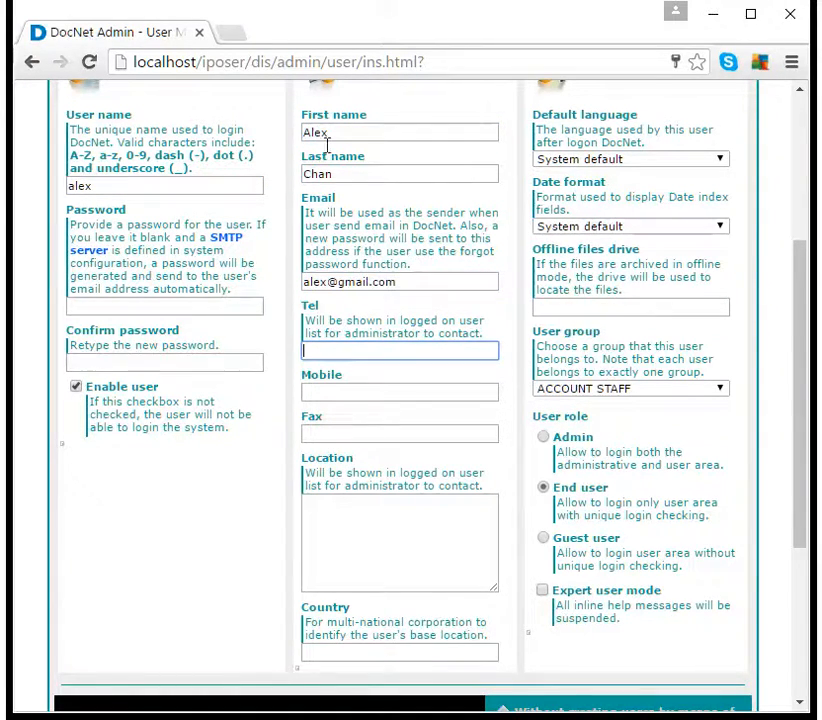
type("232")
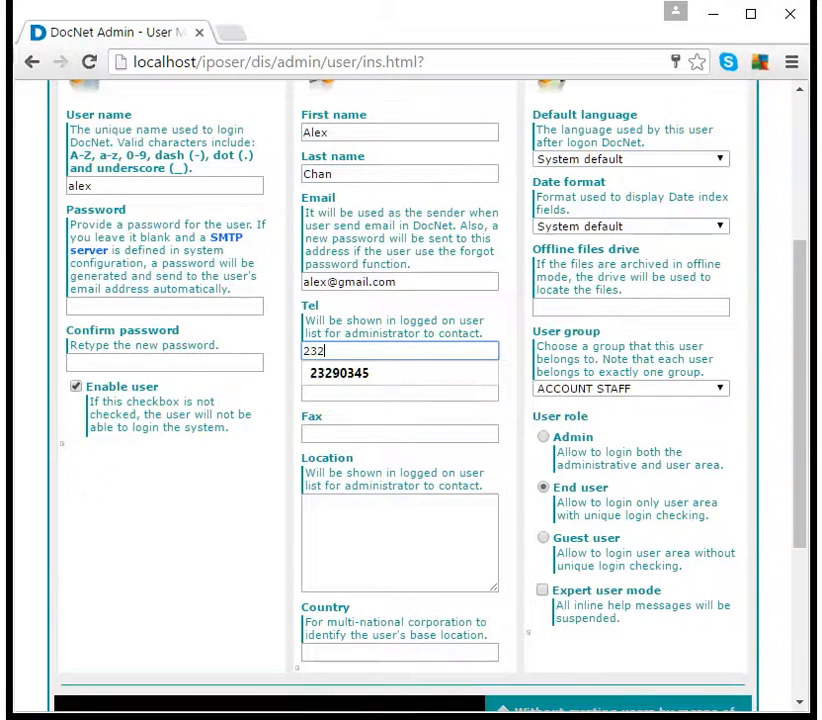
key("Down")
left_click(363, 374)
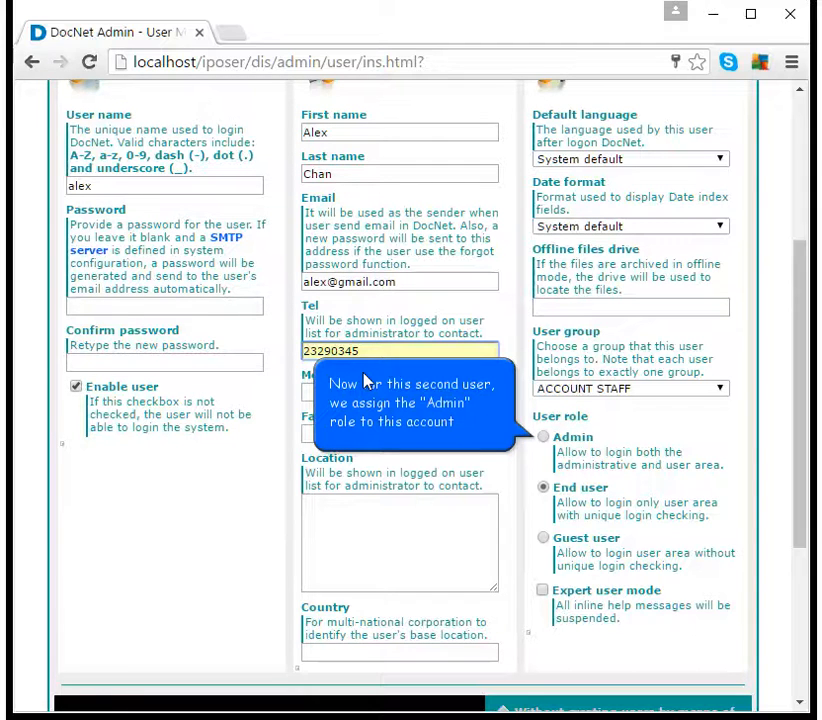
- Set the second user's role to Admin and create the account
left_click(543, 438)
scroll(545, 445, "down", 3)
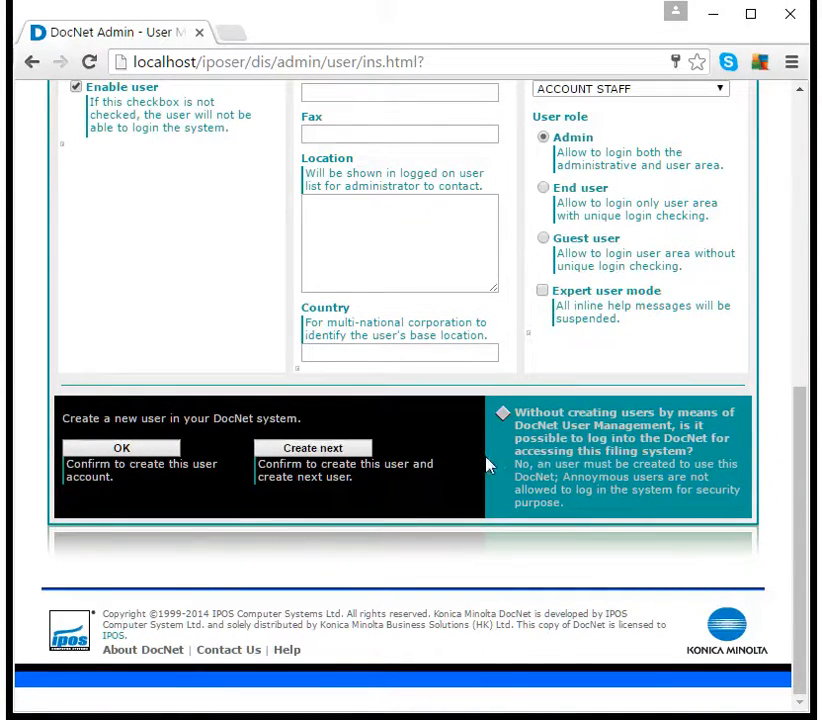
left_click(138, 452)
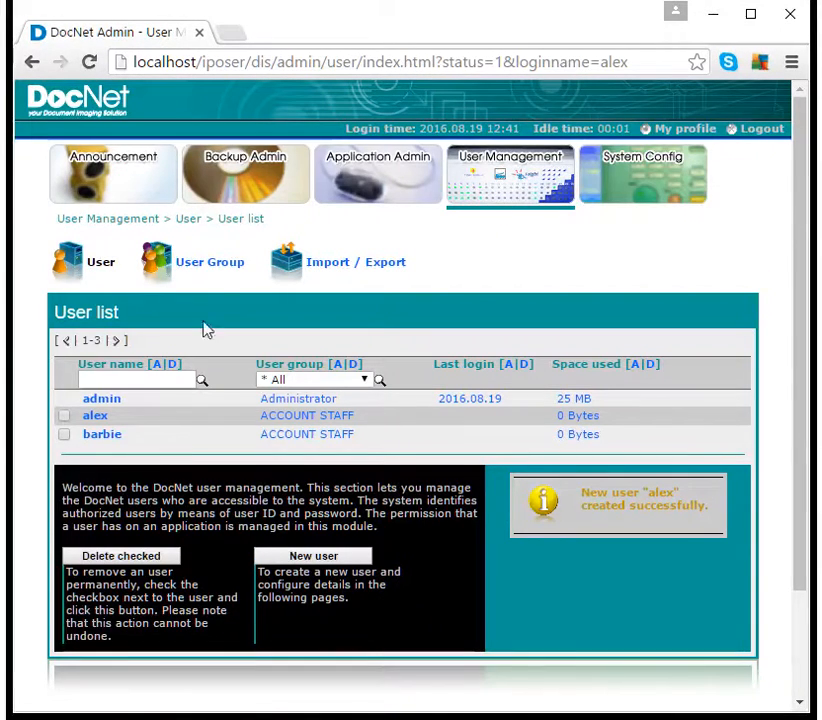
- Review the three-user list, then log out of DocNet Admin
left_click(222, 266)
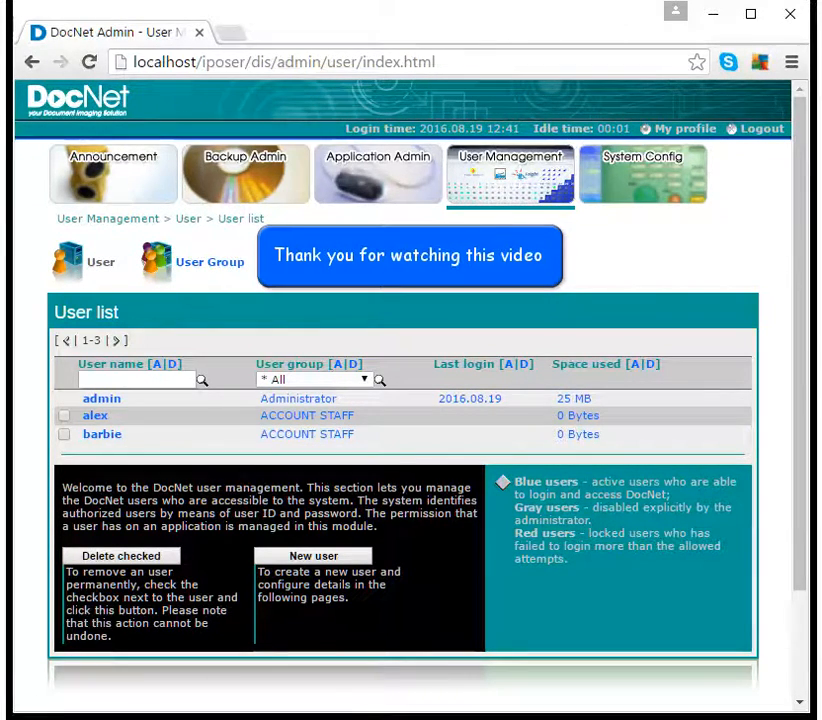
left_click(762, 128)
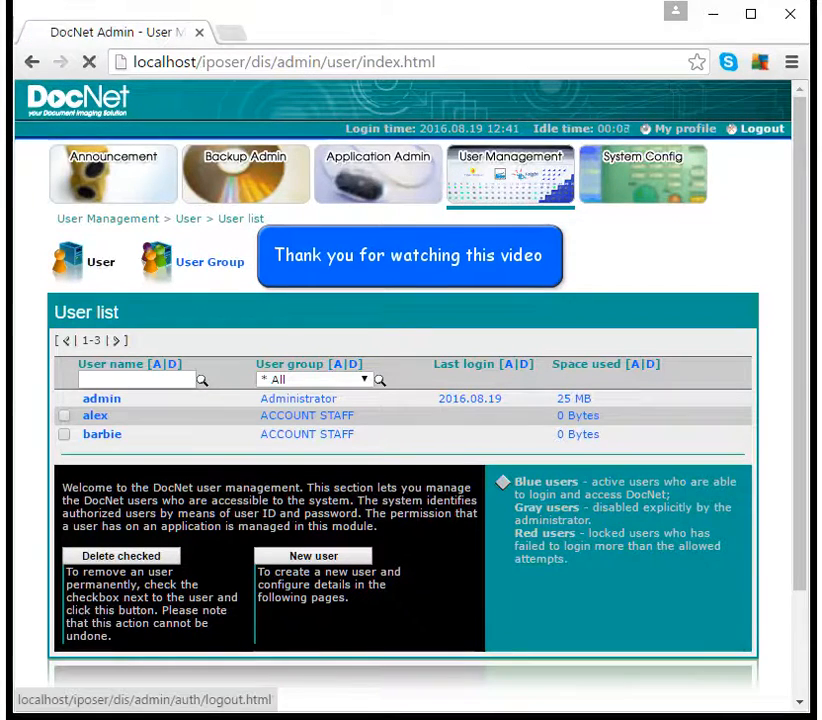